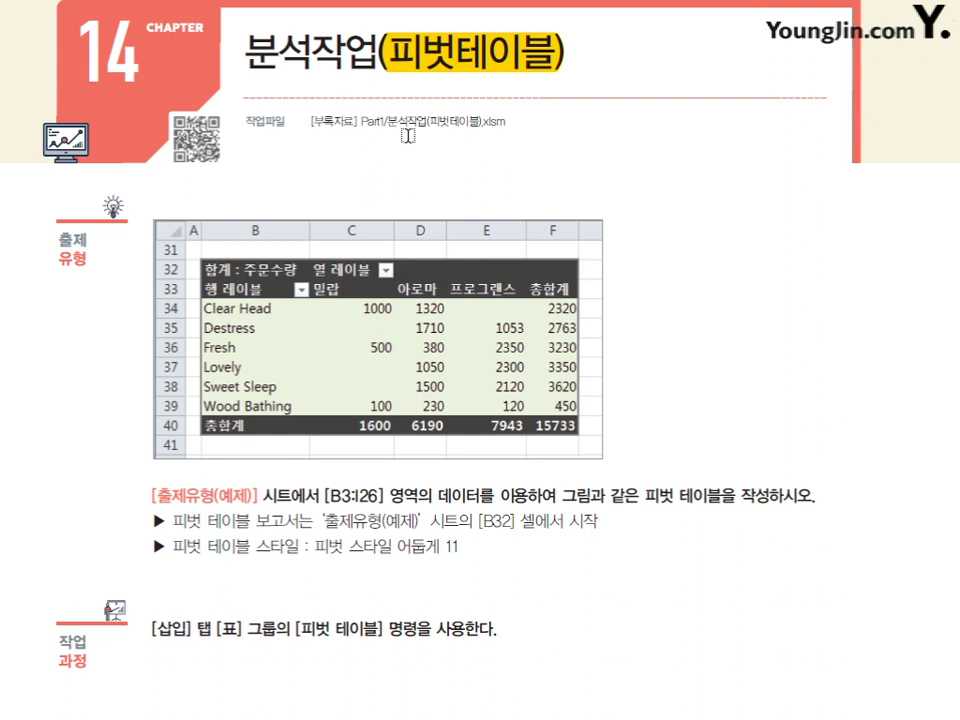
pyautogui.moveTo(387, 122); pyautogui.dragTo(480, 124)
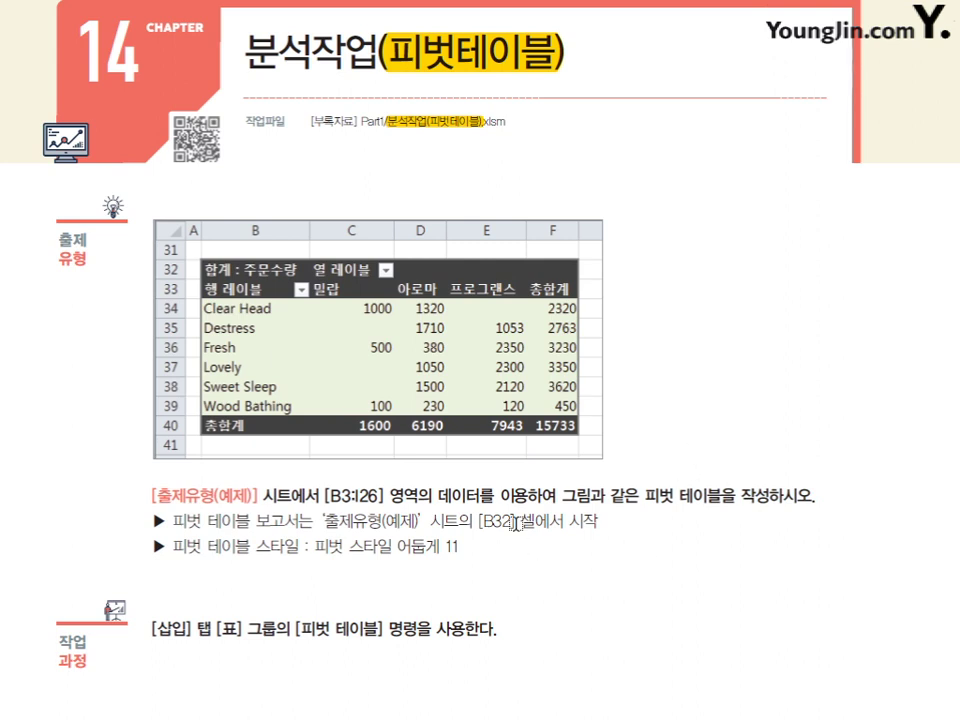
pyautogui.moveTo(325, 494); pyautogui.dragTo(386, 494)
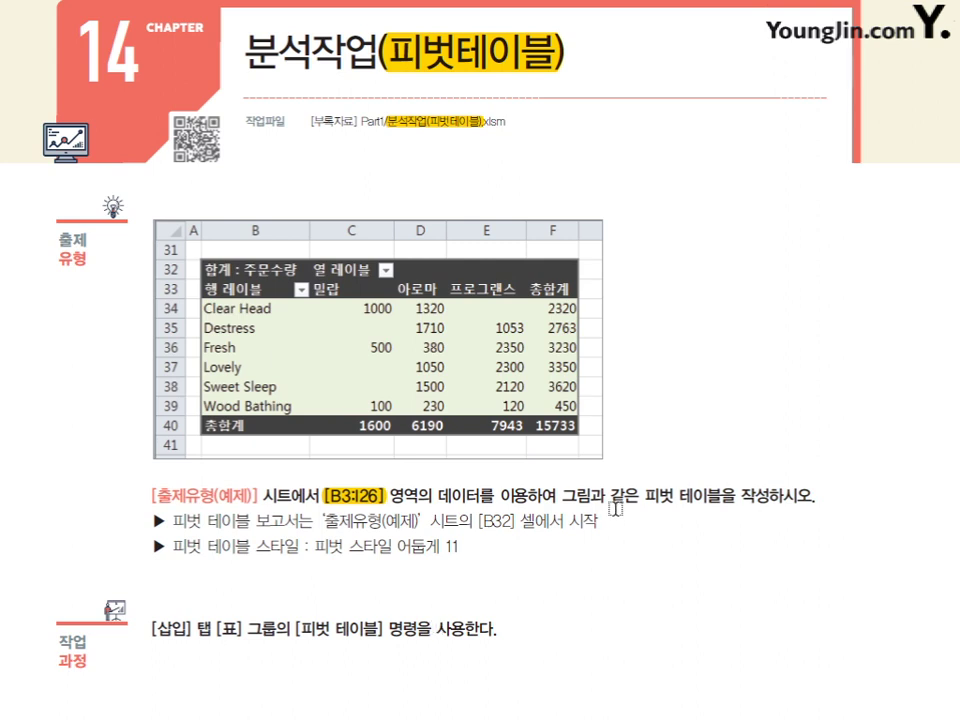
pyautogui.moveTo(558, 496); pyautogui.dragTo(716, 510)
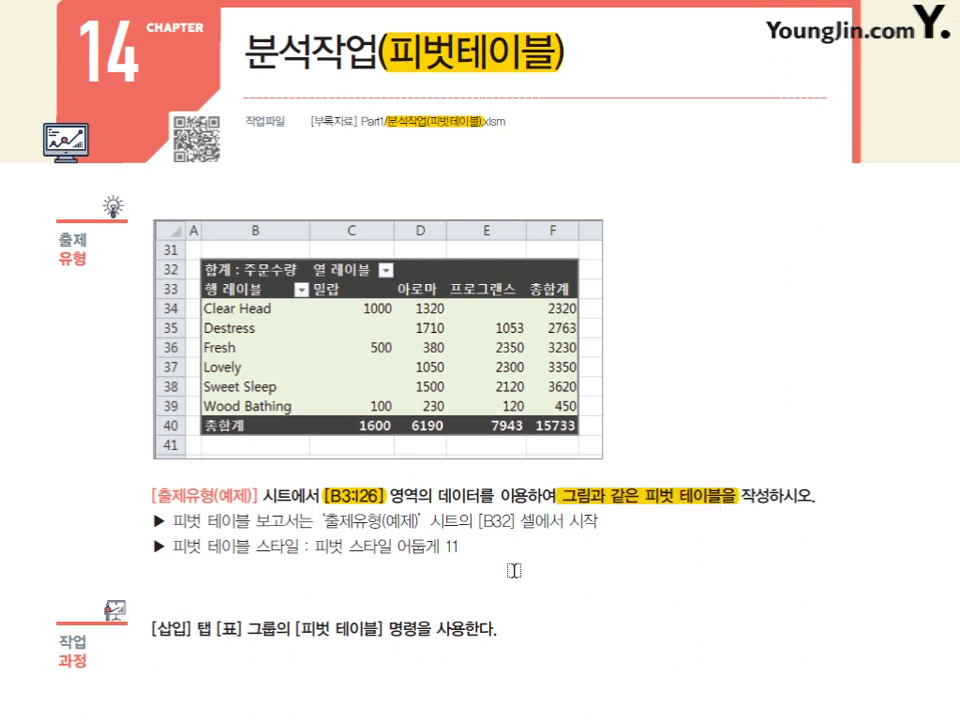
pyautogui.moveTo(326, 523); pyautogui.dragTo(535, 527)
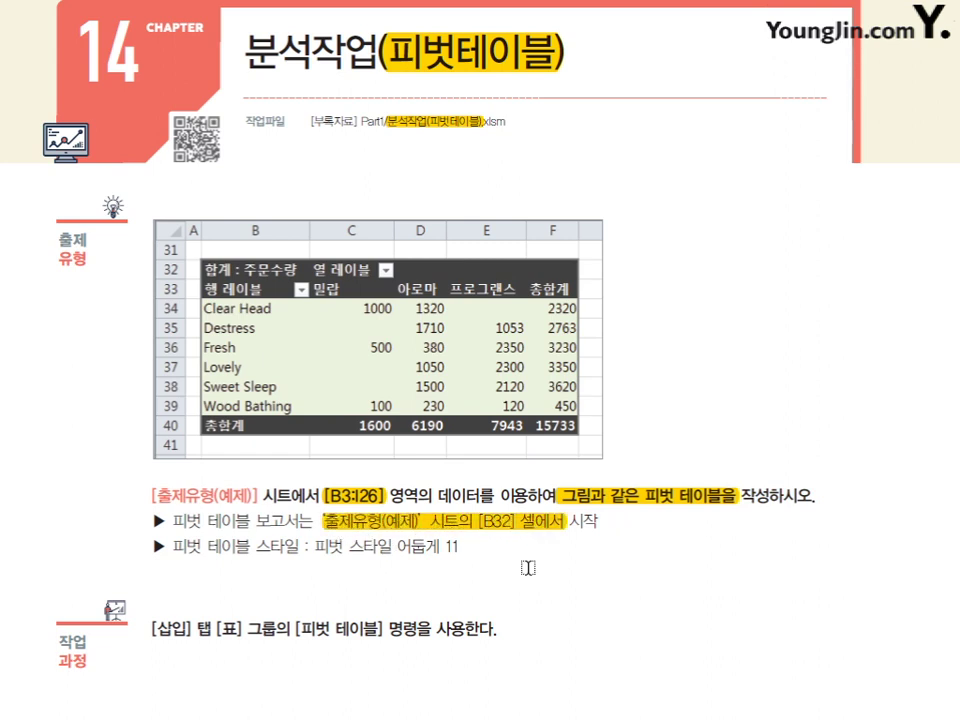
pyautogui.moveTo(315, 546); pyautogui.dragTo(463, 545)
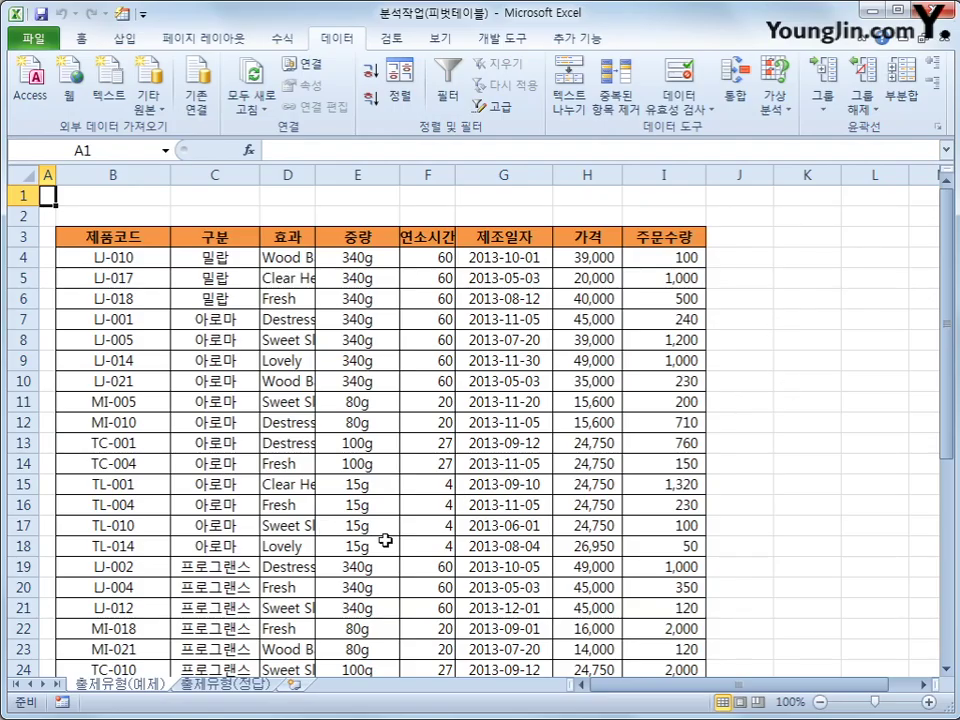
# Step: View the finished example pivot table on the 출제유형(정답) sheet and return to the 출제유형(예제) sheet
pyautogui.click(321, 424)
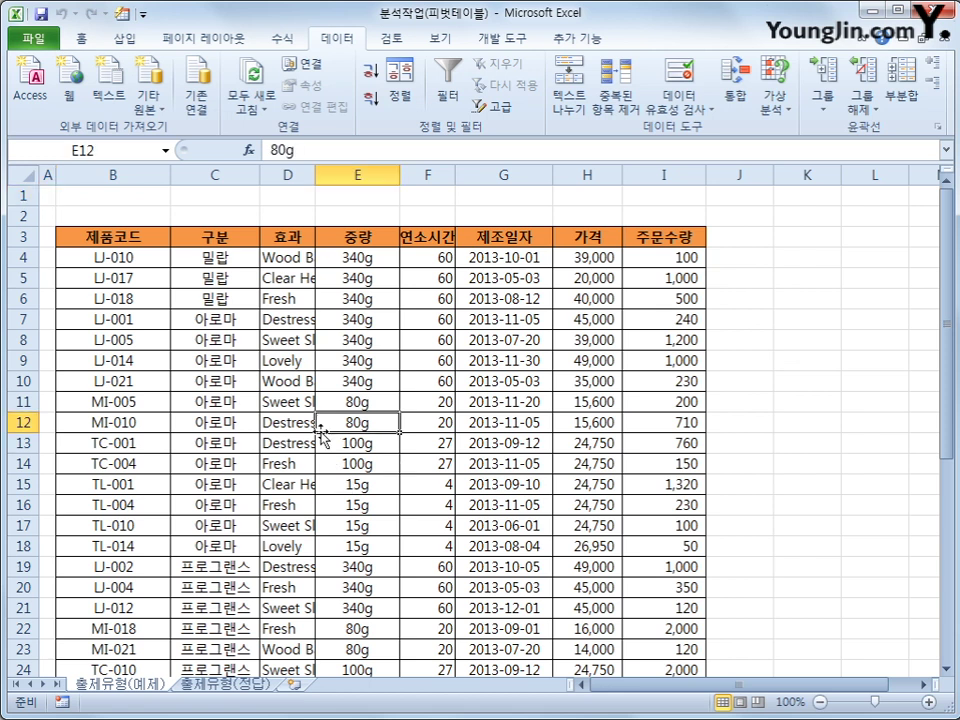
pyautogui.click(242, 684)
pyautogui.scroll(-8, 360, 613)
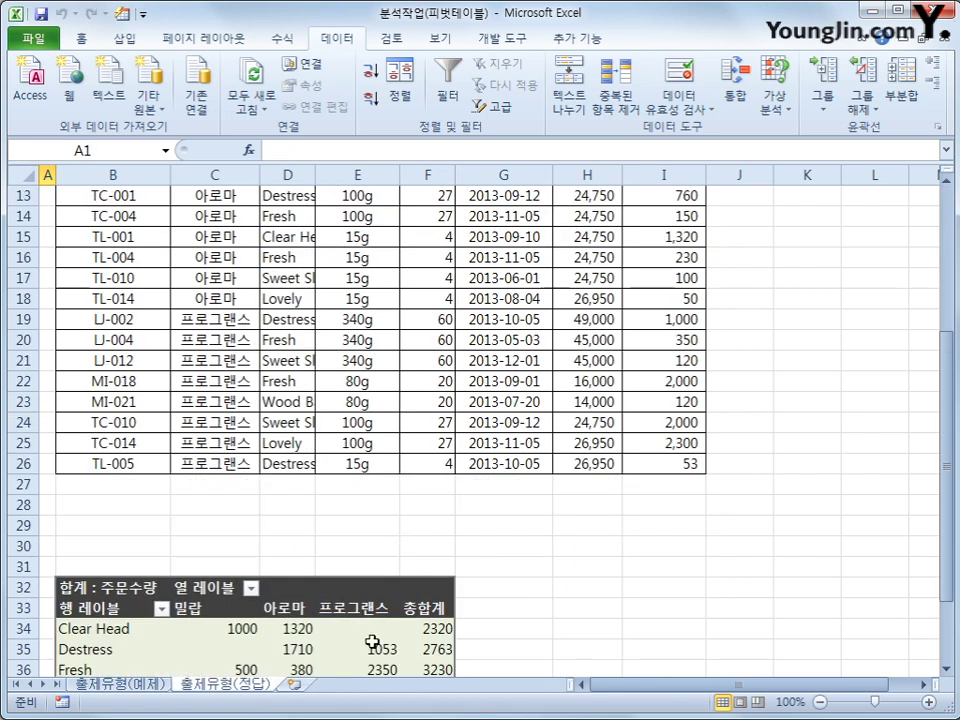
pyautogui.click(140, 688)
# Step: Create a pivot table from the data range B3:I26, placed on the existing 출제유형(예제) worksheet starting at cell B32
pyautogui.click(133, 243)
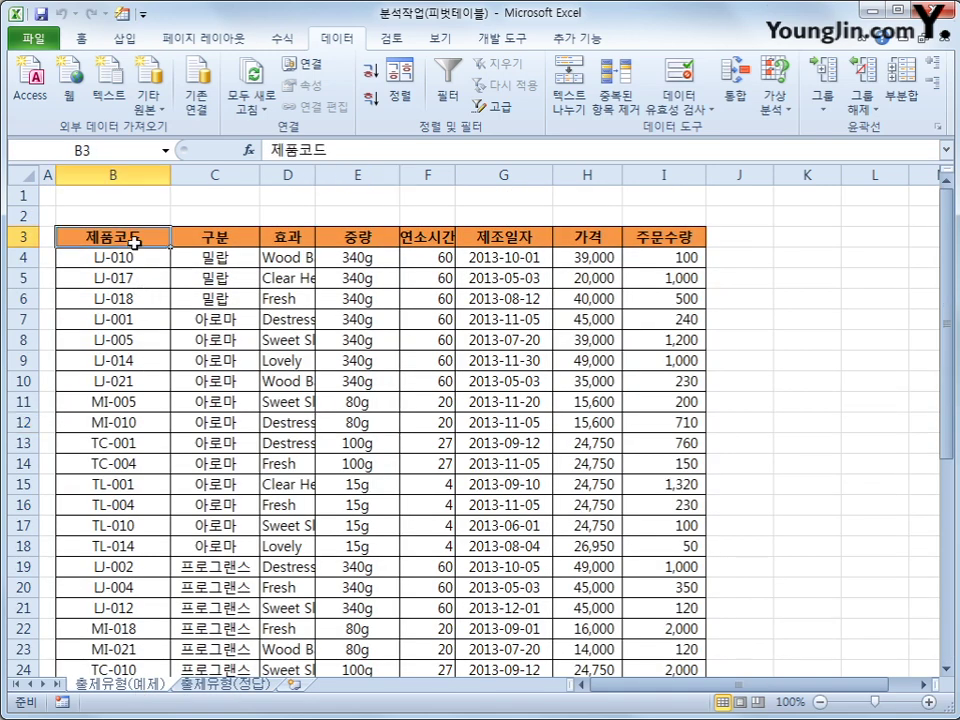
pyautogui.click(124, 38)
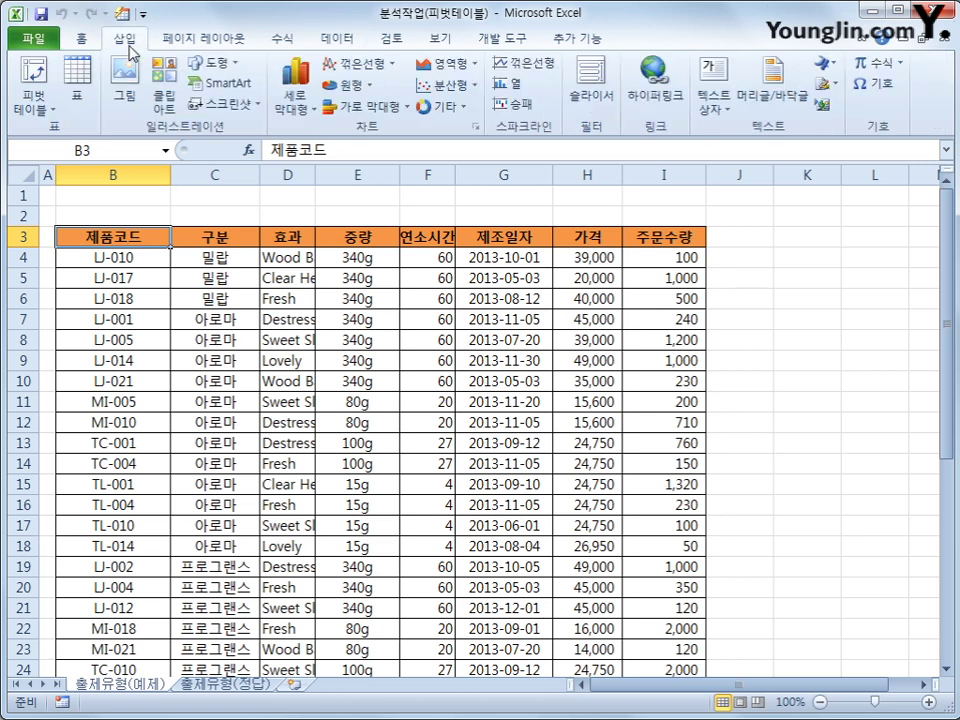
pyautogui.click(44, 100)
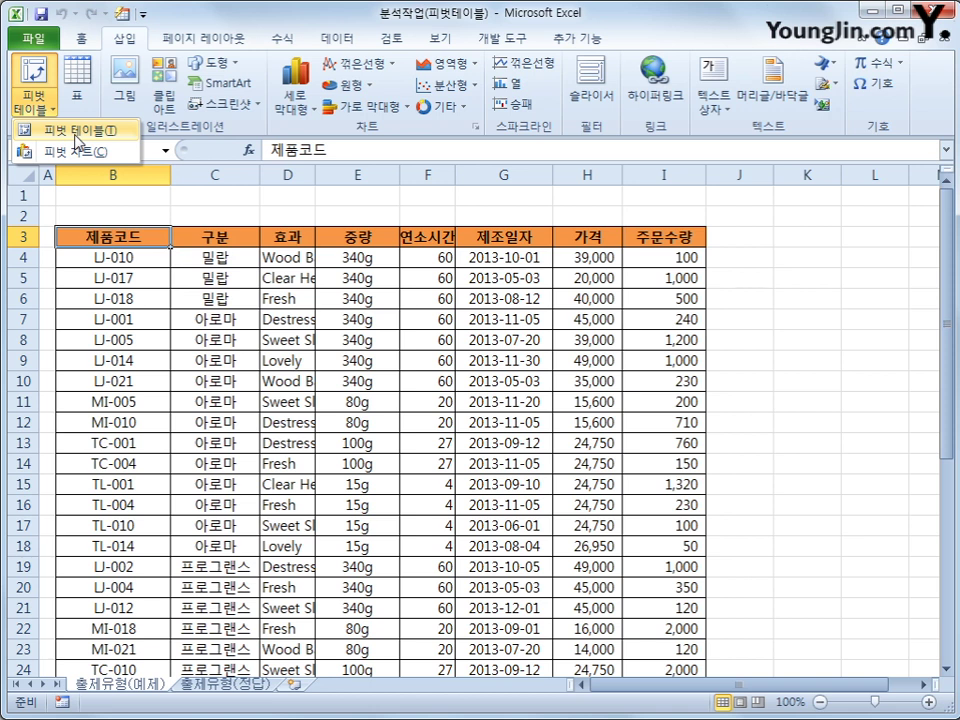
pyautogui.click(76, 131)
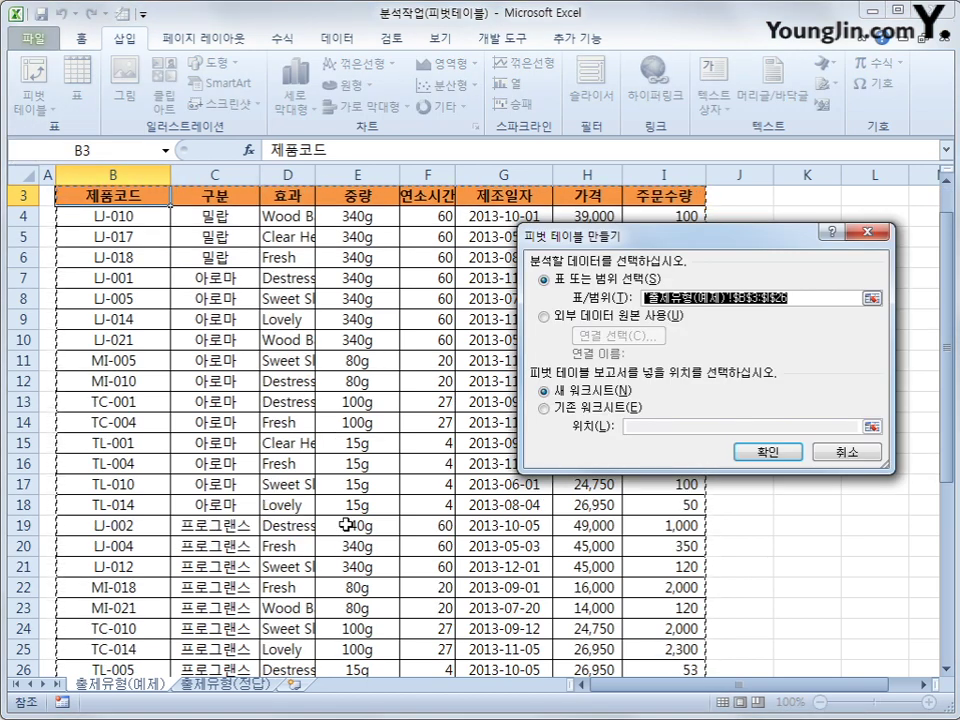
pyautogui.scroll(-1, 345, 524)
pyautogui.scroll(-1, 345, 524)
pyautogui.scroll(2, 345, 524)
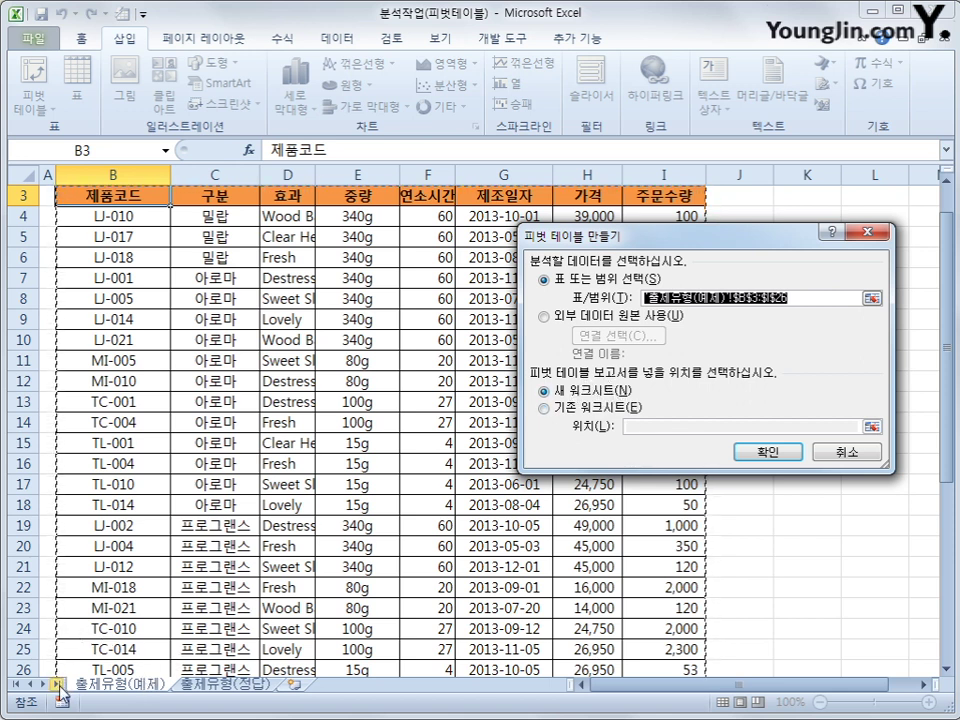
pyautogui.click(571, 414)
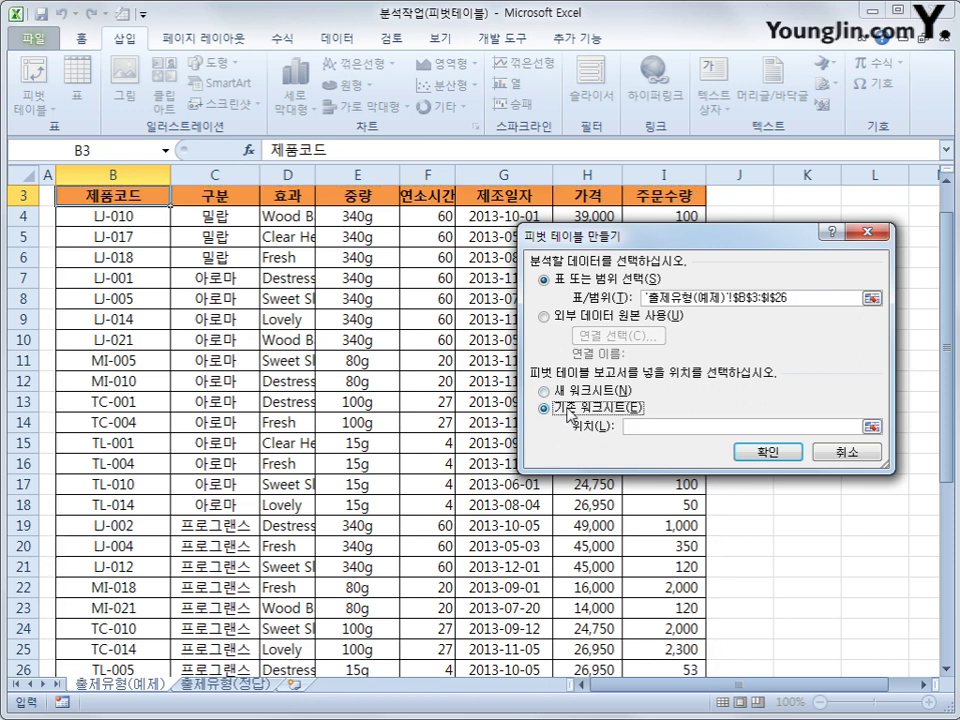
pyautogui.click(643, 424)
pyautogui.scroll(-3, 186, 533)
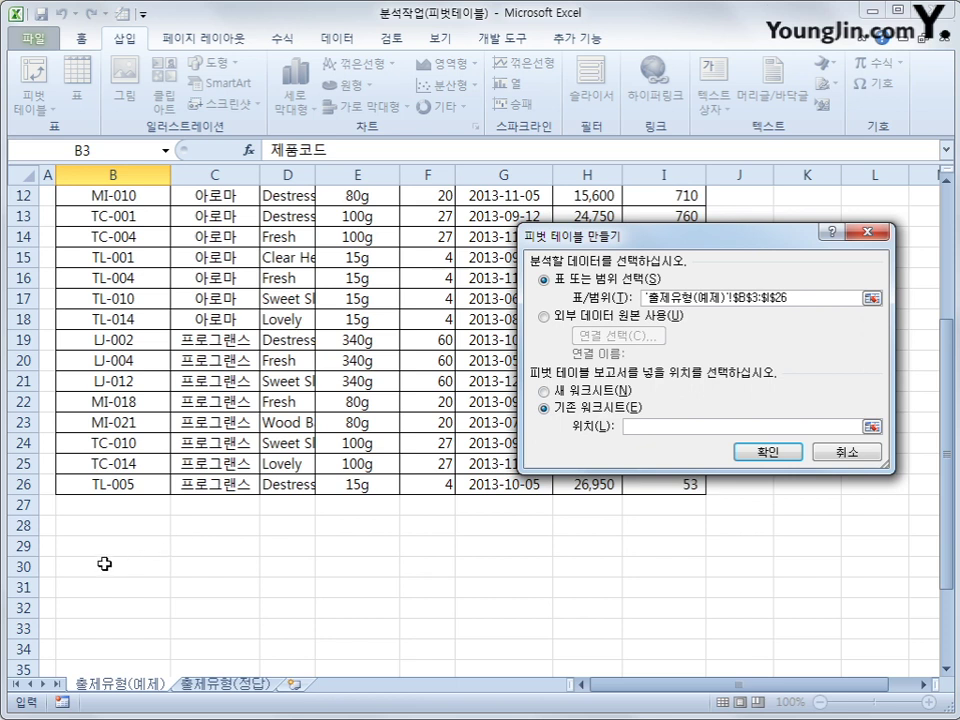
pyautogui.click(105, 611)
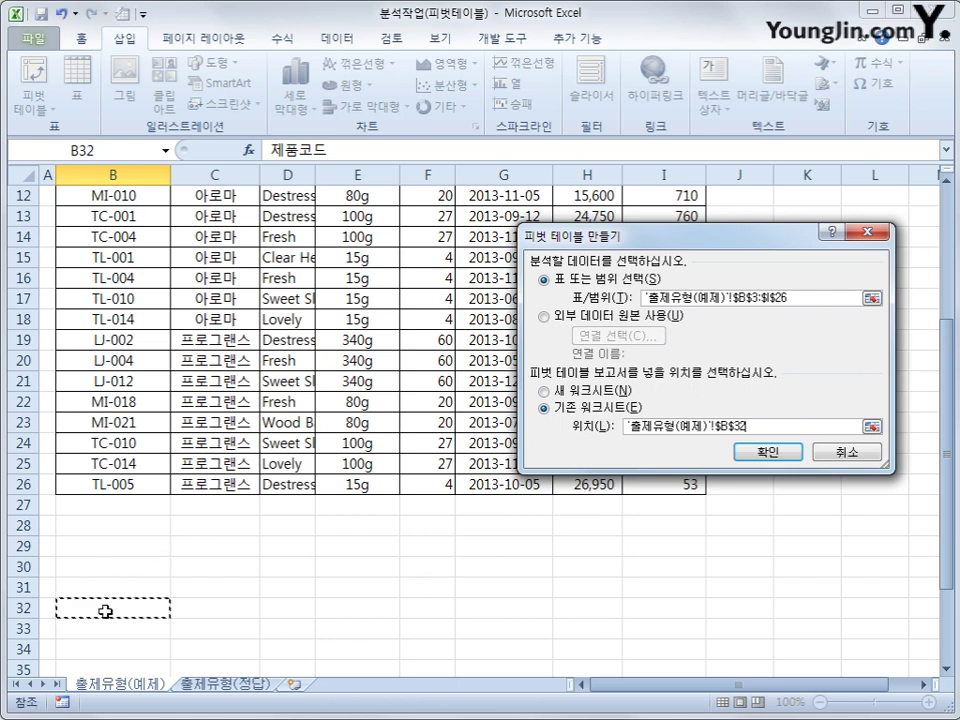
pyautogui.click(768, 455)
# Step: Widen column D of the source data so its 효과 entries are fully readable
pyautogui.scroll(-6, 548, 528)
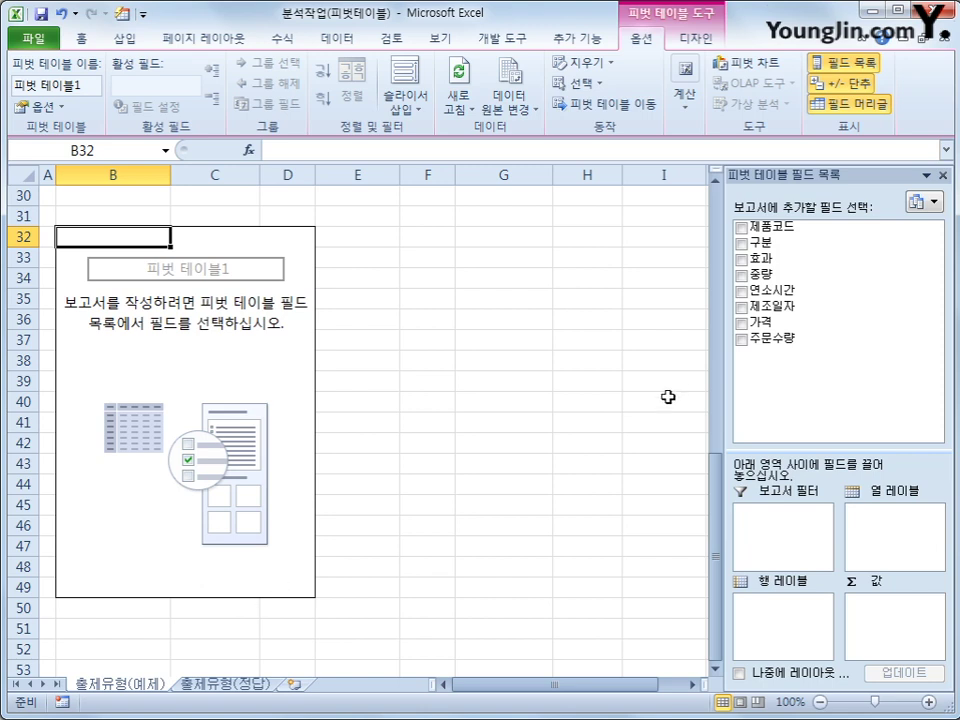
pyautogui.scroll(10, 564, 478)
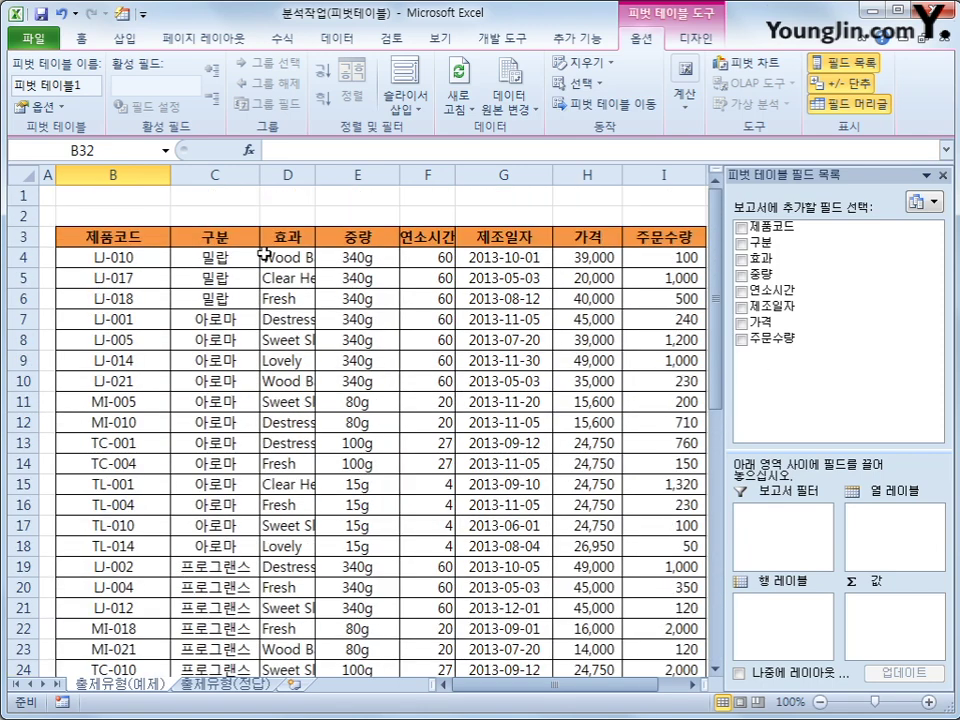
pyautogui.moveTo(316, 172); pyautogui.dragTo(381, 172)
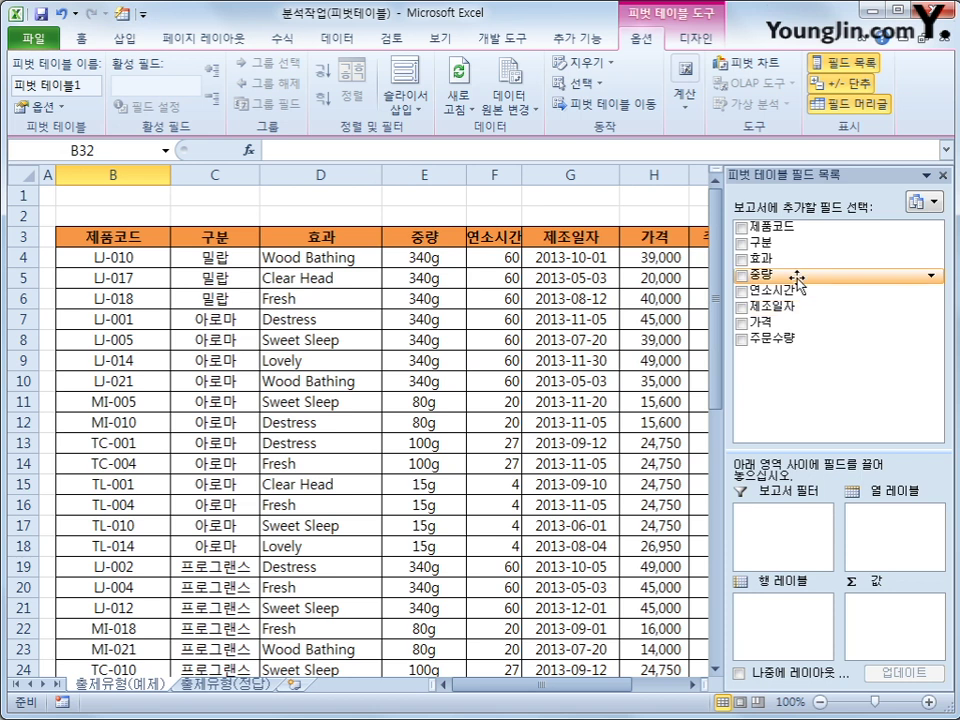
# Step: Add the 효과 field to the pivot table's row labels and check it against the source data
pyautogui.moveTo(797, 257); pyautogui.dragTo(760, 604)
pyautogui.scroll(-3, 419, 584)
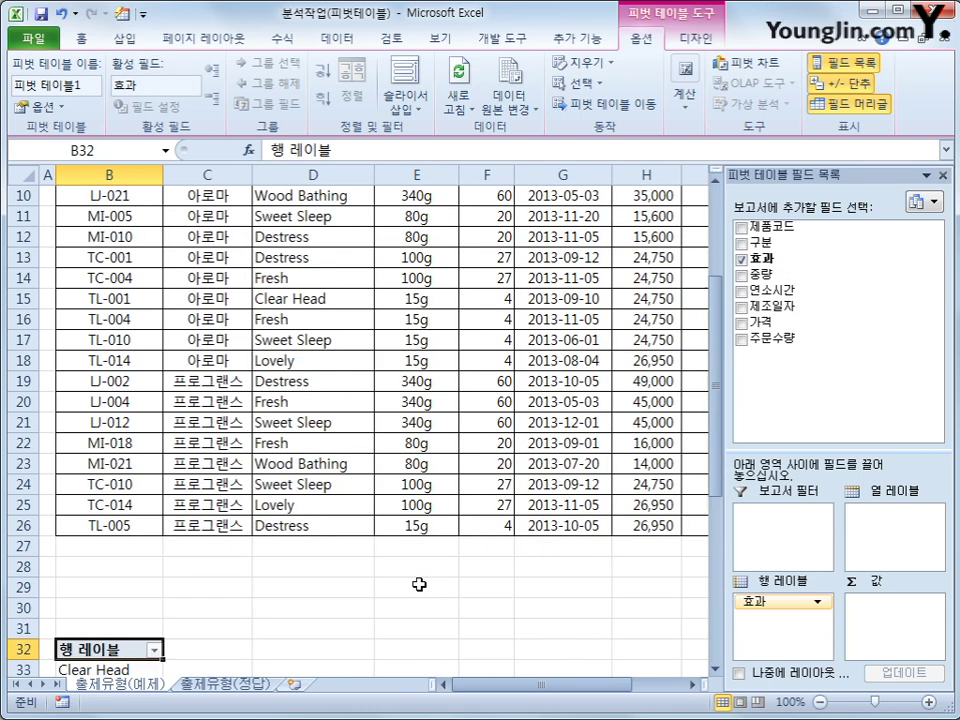
pyautogui.scroll(-4, 419, 584)
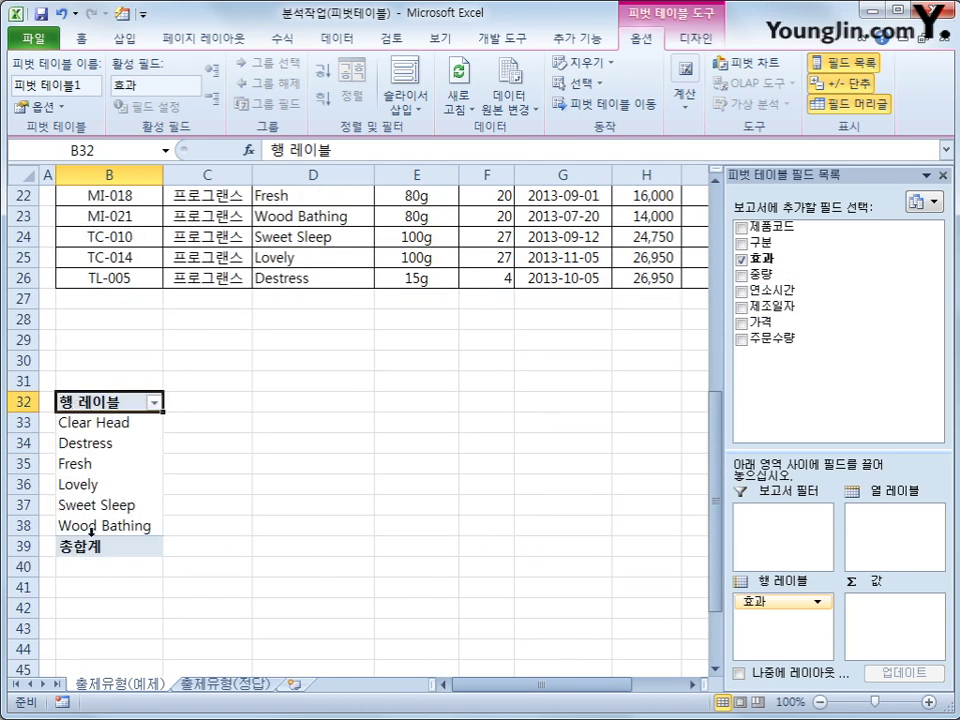
pyautogui.scroll(7, 317, 563)
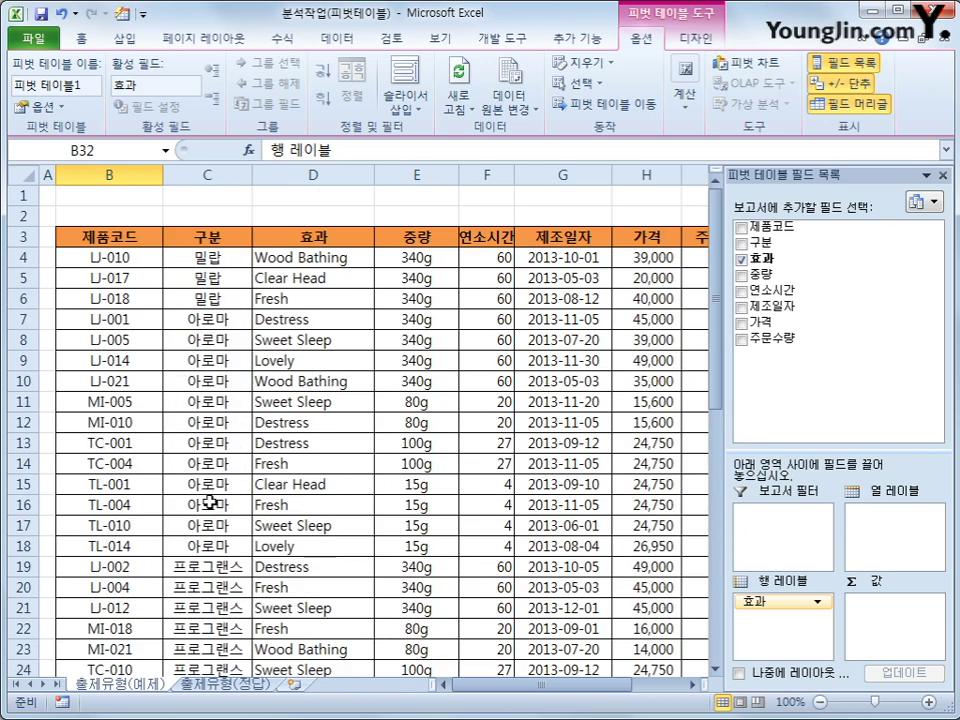
# Step: Add the 구분 field to the pivot table's column labels
pyautogui.scroll(-4, 208, 503)
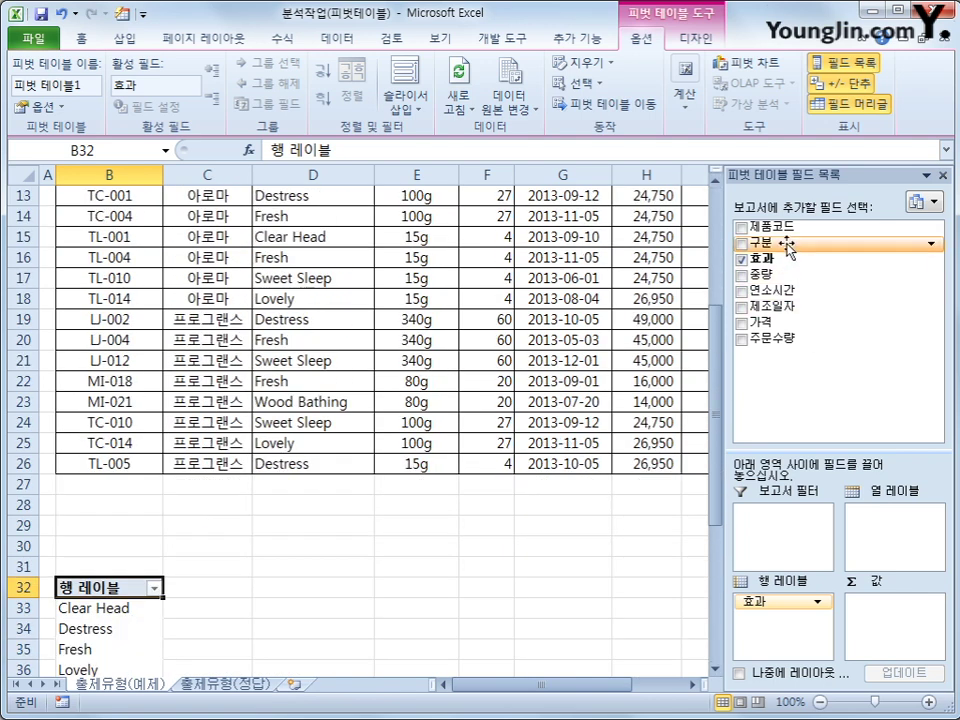
pyautogui.moveTo(786, 245); pyautogui.dragTo(905, 518)
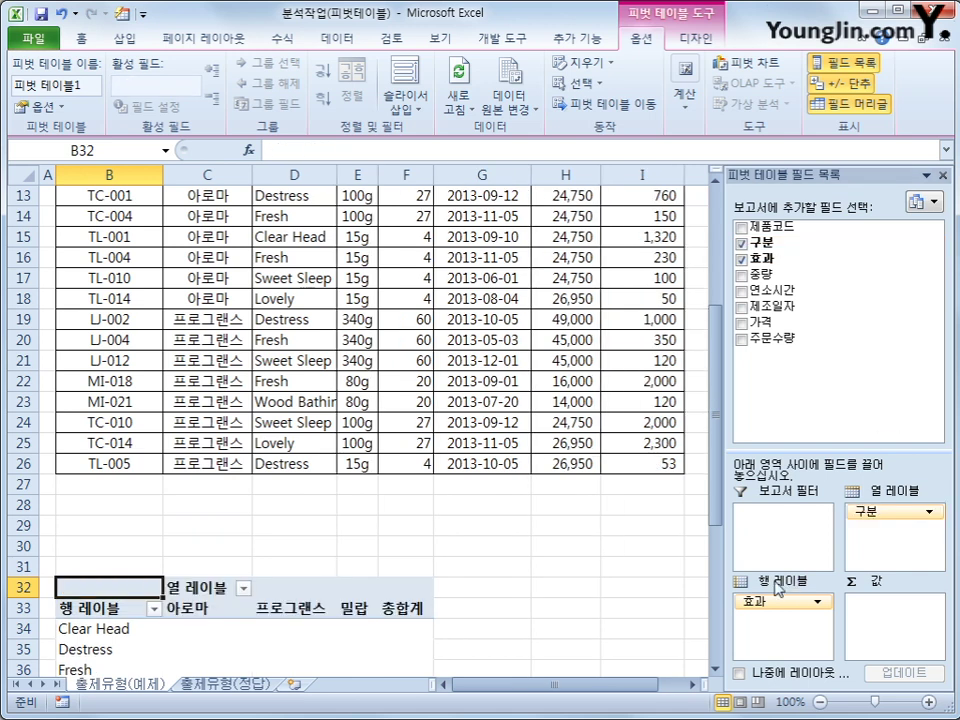
pyautogui.scroll(-3, 469, 583)
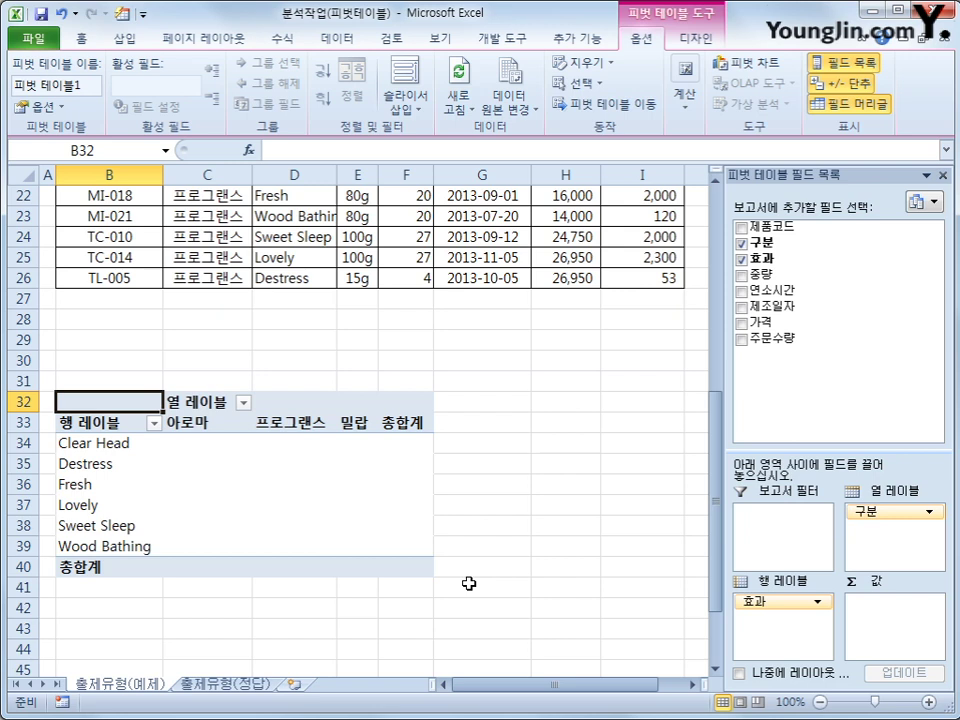
# Step: Add the 주문수량 field to the pivot table's values area as a sum and compare the result with the source data
pyautogui.moveTo(785, 338); pyautogui.dragTo(895, 633)
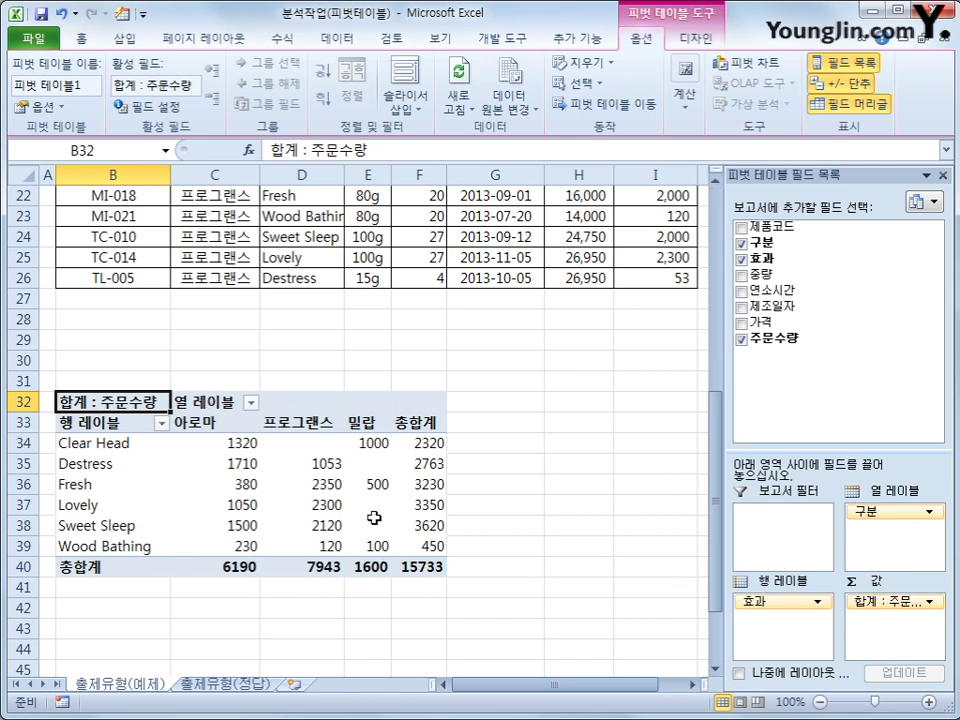
pyautogui.scroll(3, 290, 345)
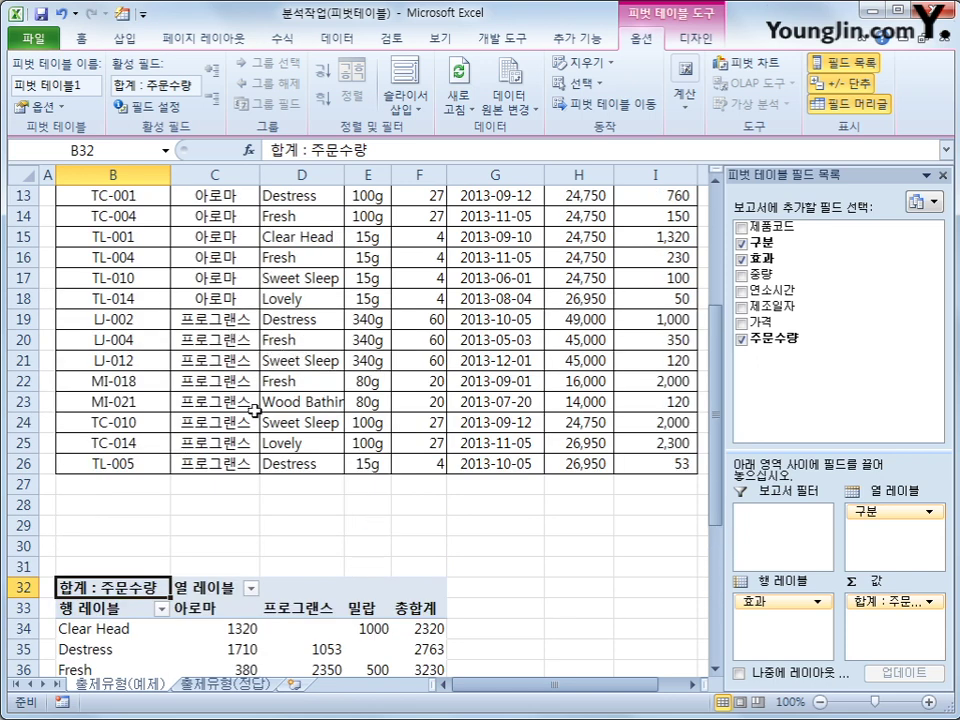
pyautogui.scroll(-2, 316, 609)
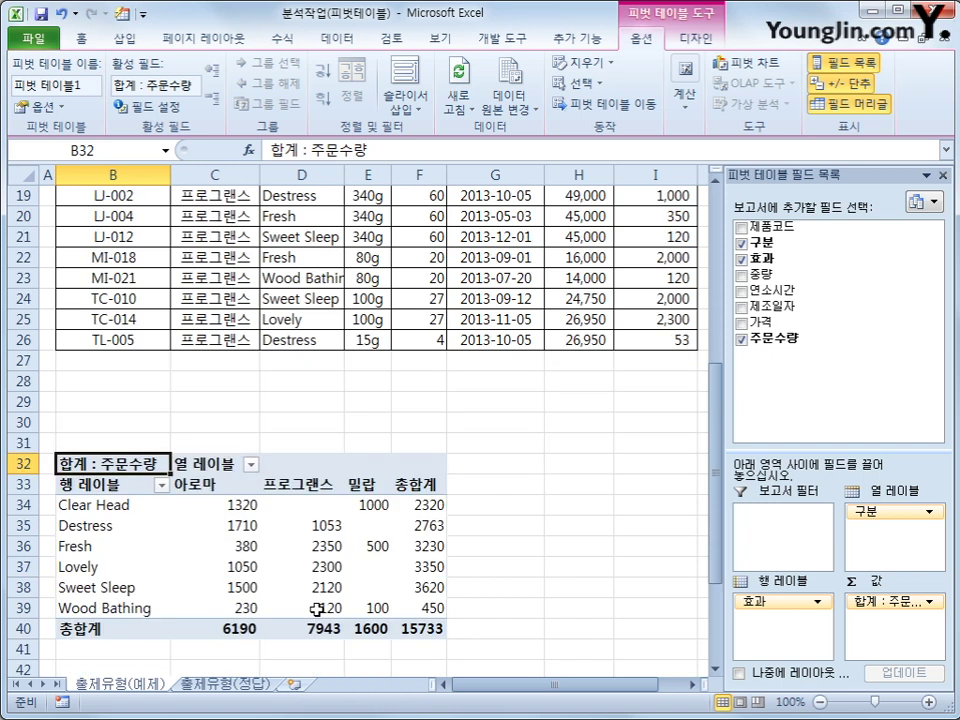
pyautogui.scroll(-1, 316, 609)
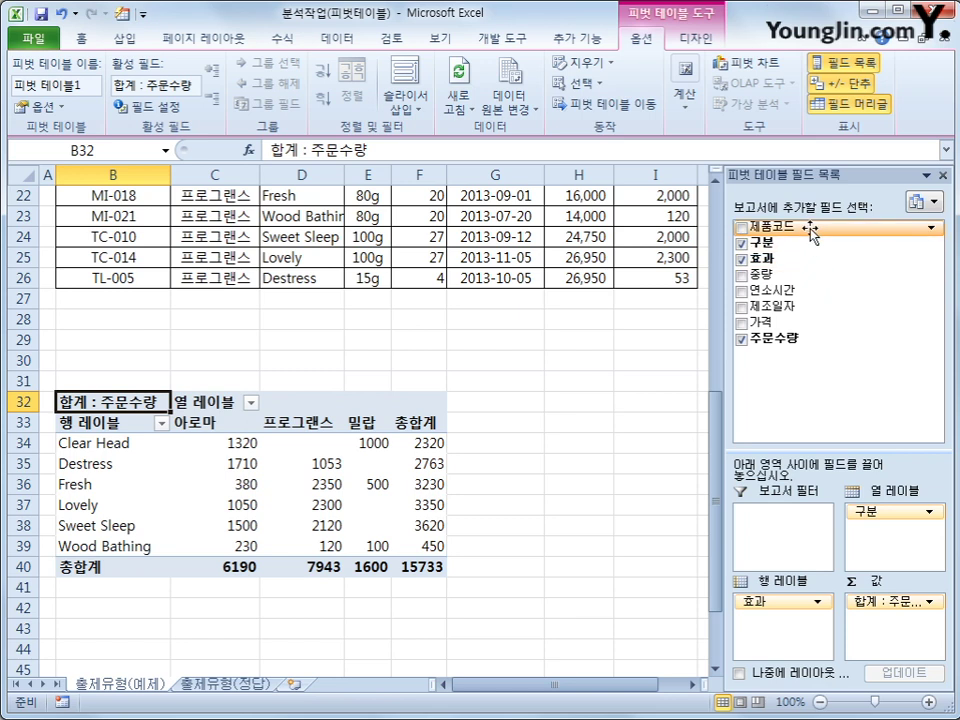
pyautogui.moveTo(810, 233); pyautogui.dragTo(805, 404)
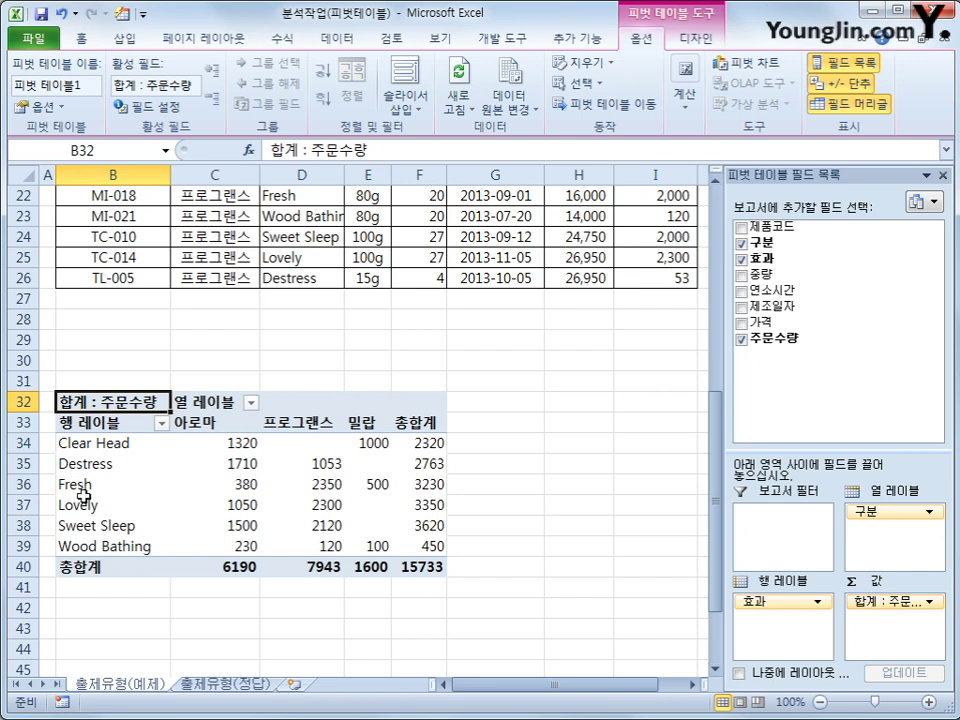
# Step: View the summary calculation options available for the 주문수량 values in the pivot table
pyautogui.rightClick(116, 405)
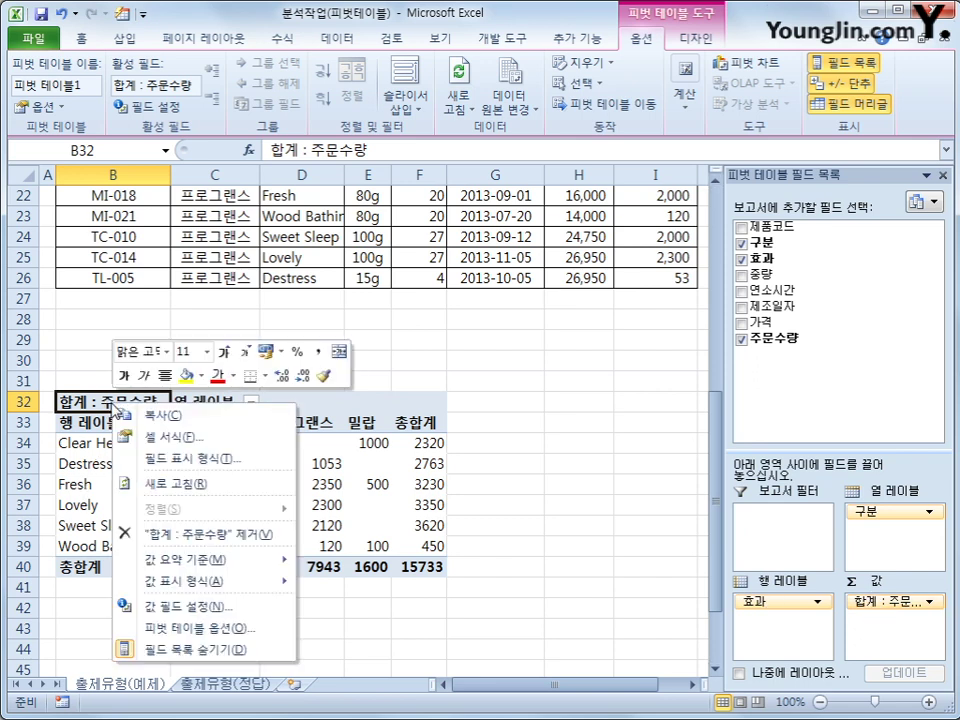
pyautogui.moveTo(197, 563)
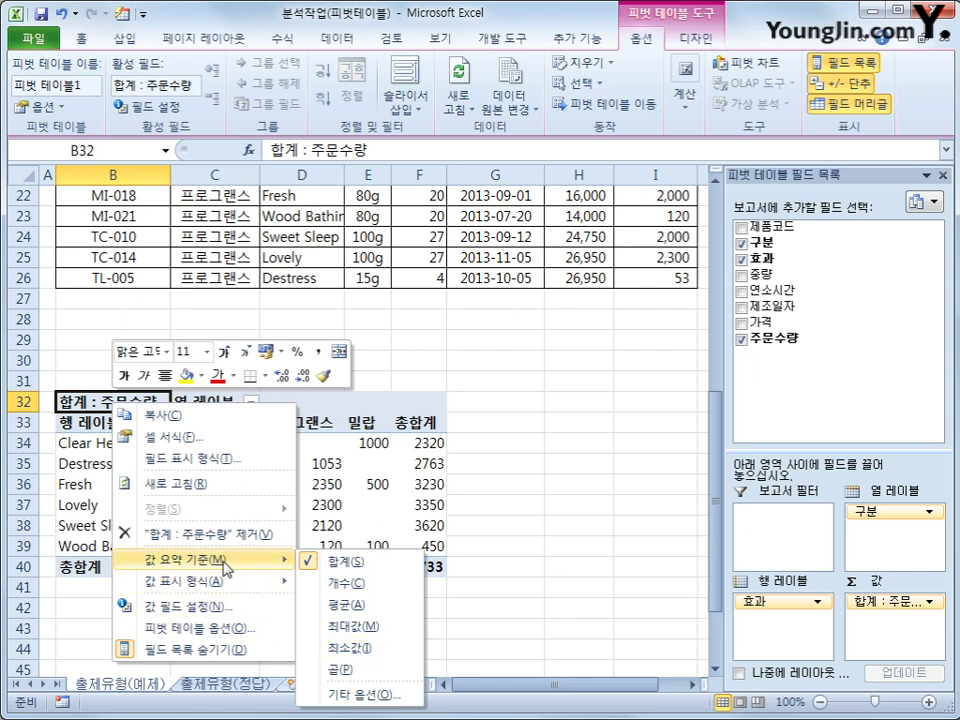
pyautogui.click(553, 551)
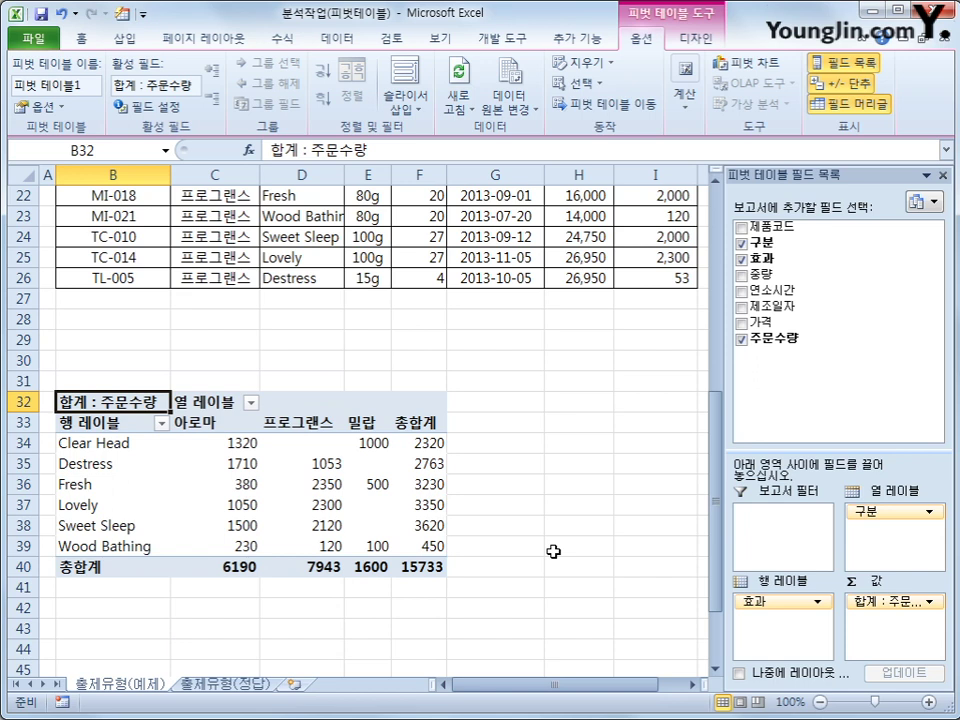
# Step: Apply the pivot table style 피벗 스타일 어둡게 11 to the pivot table and deselect it
pyautogui.click(308, 485)
pyautogui.click(696, 38)
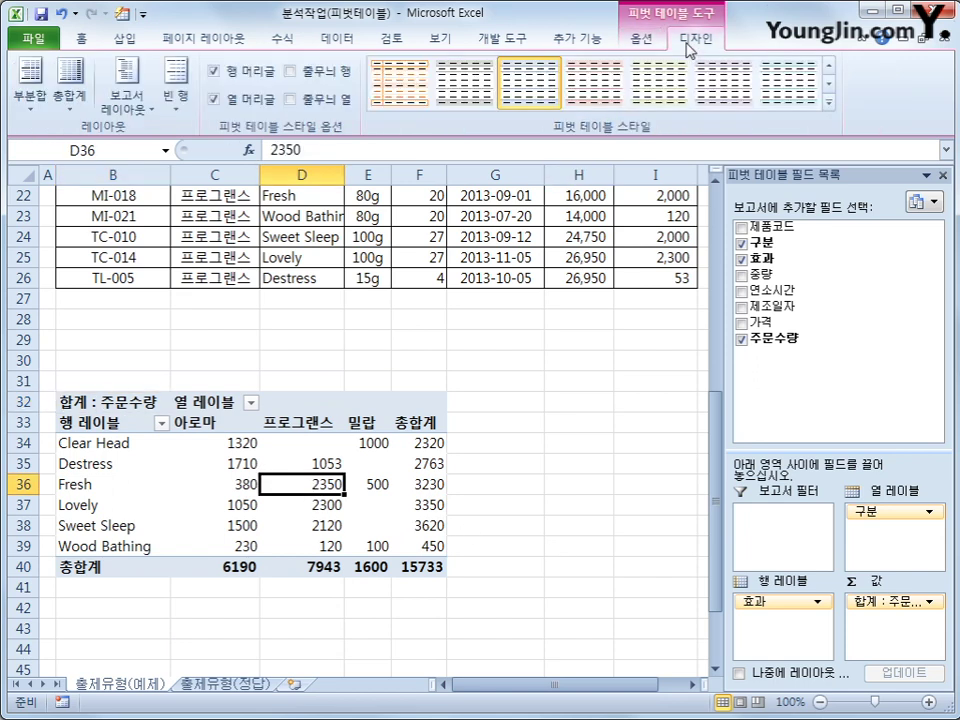
pyautogui.click(828, 106)
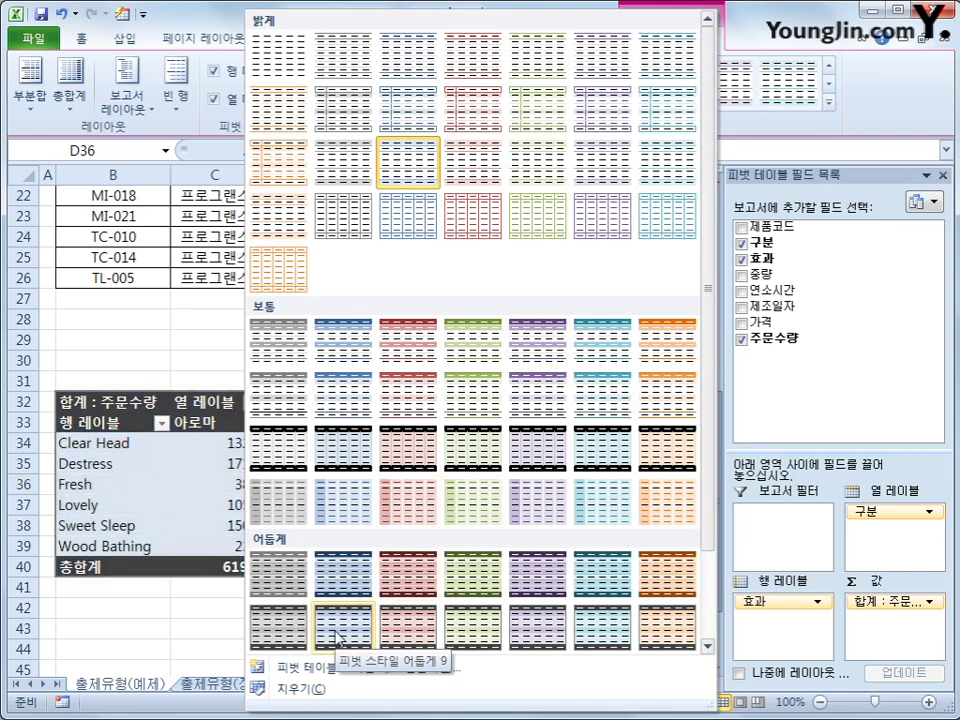
pyautogui.click(490, 643)
pyautogui.click(527, 617)
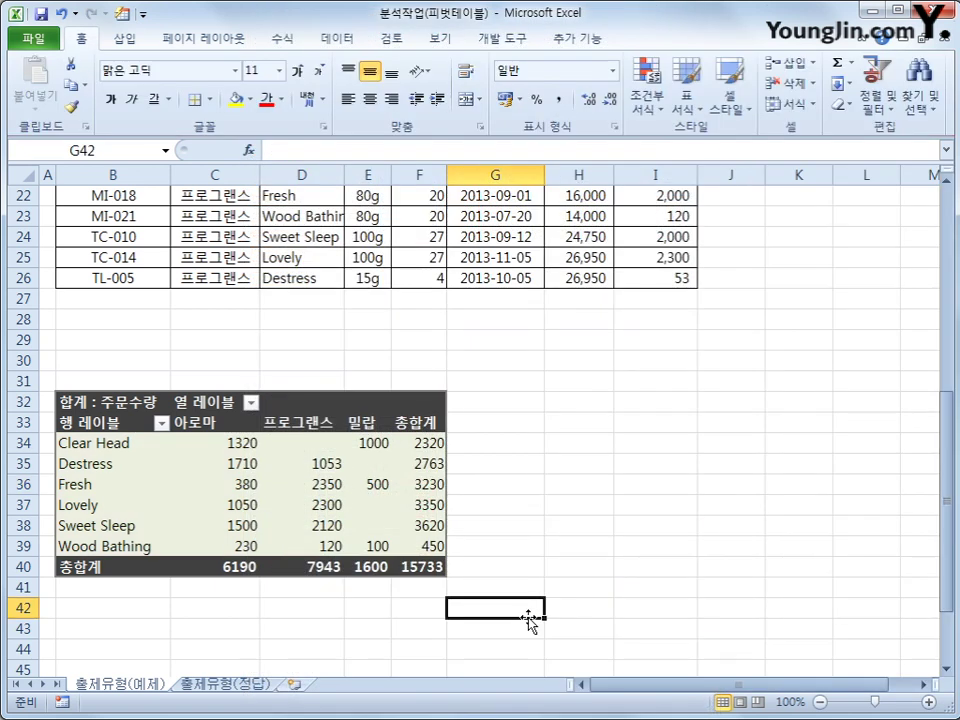